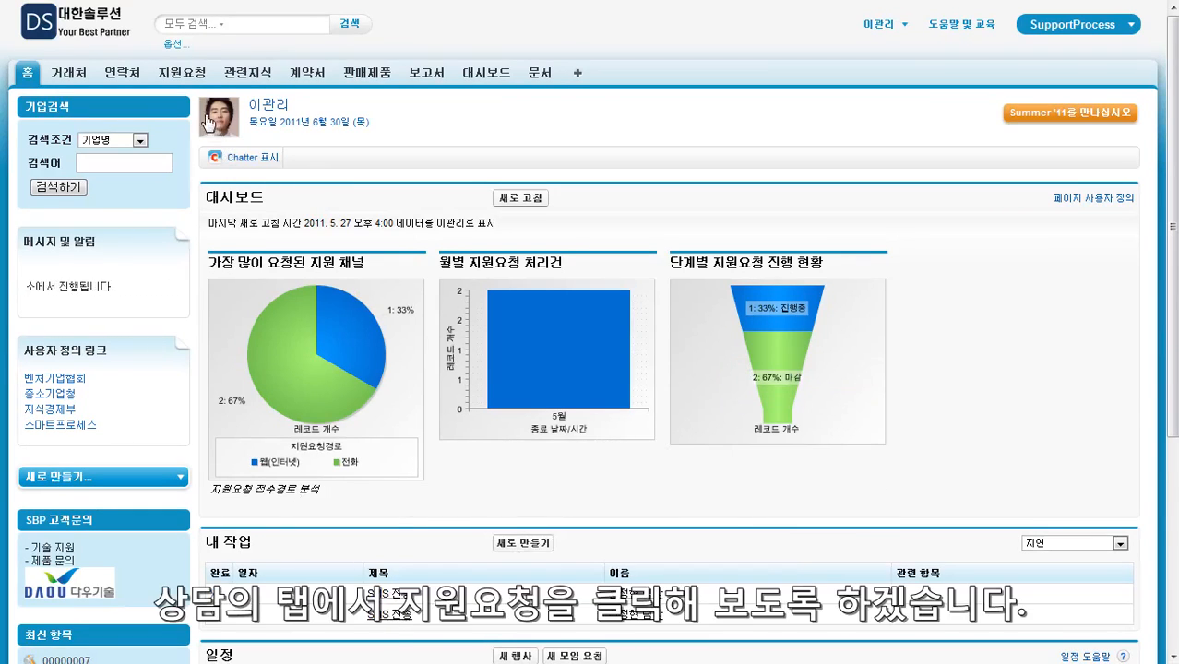
# List the company's support requests (지원요청) using the 모든 지원요청 view.
pyautogui.click(174, 79)
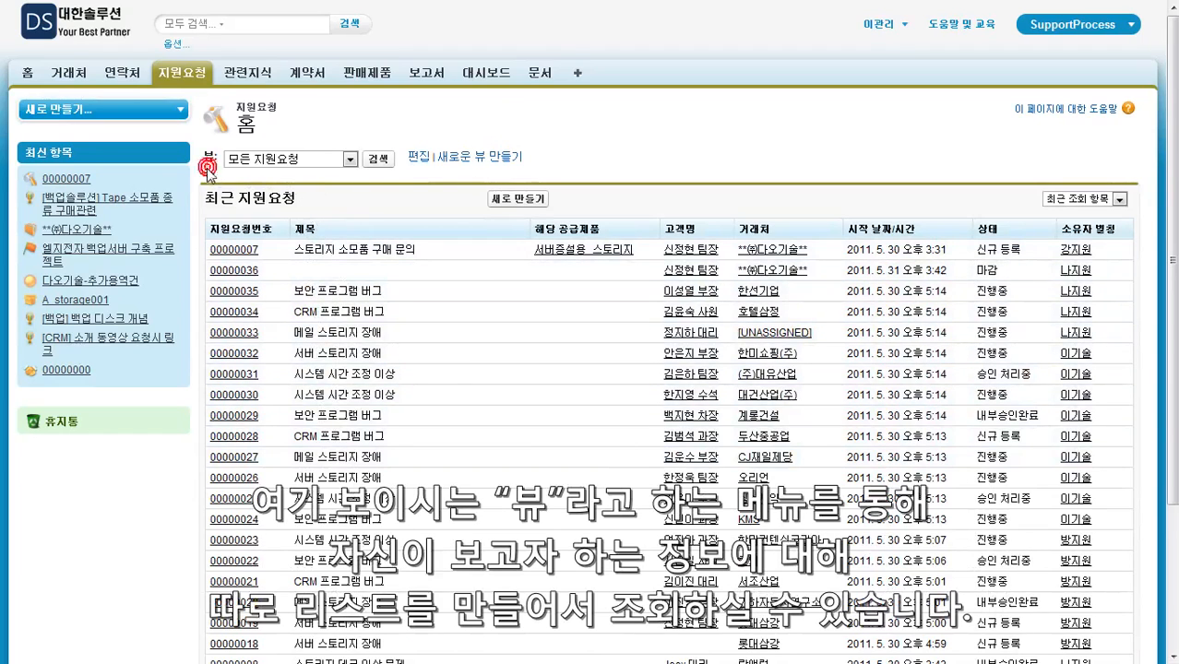
pyautogui.click(351, 160)
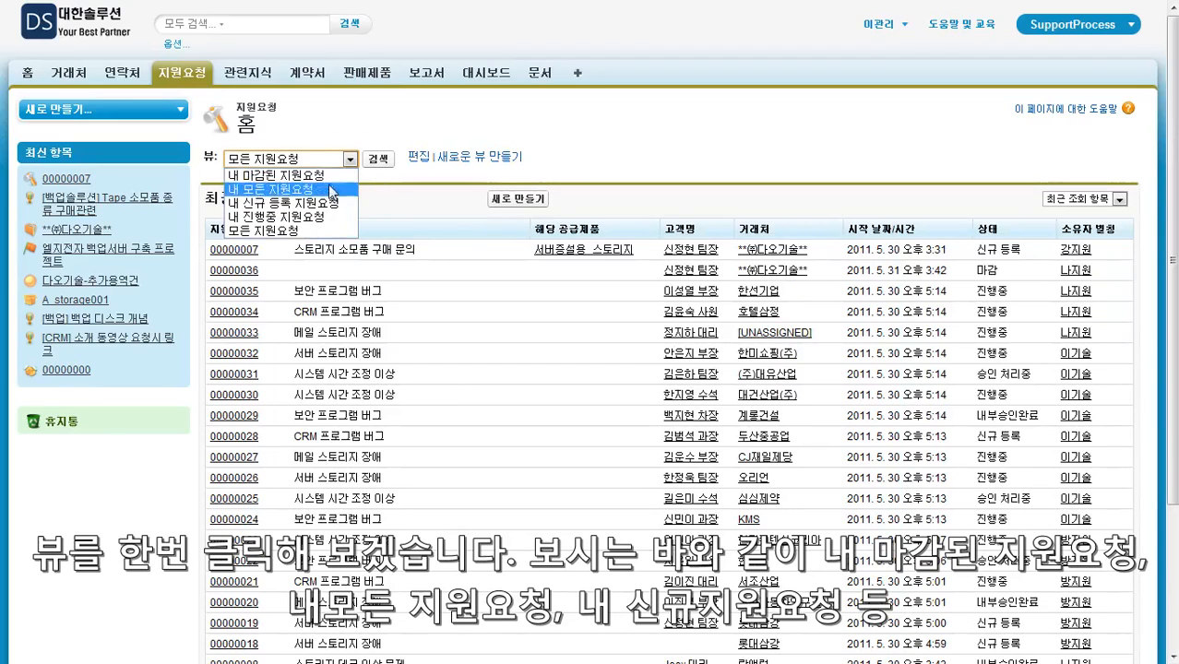
pyautogui.click(317, 236)
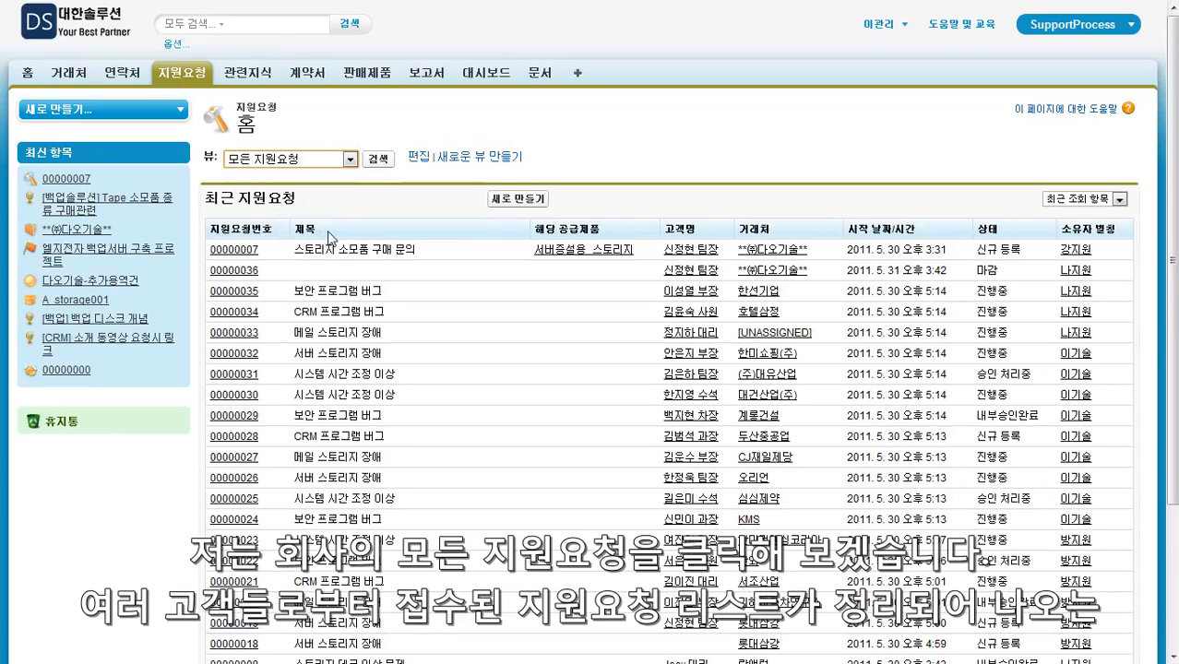
pyautogui.click(380, 162)
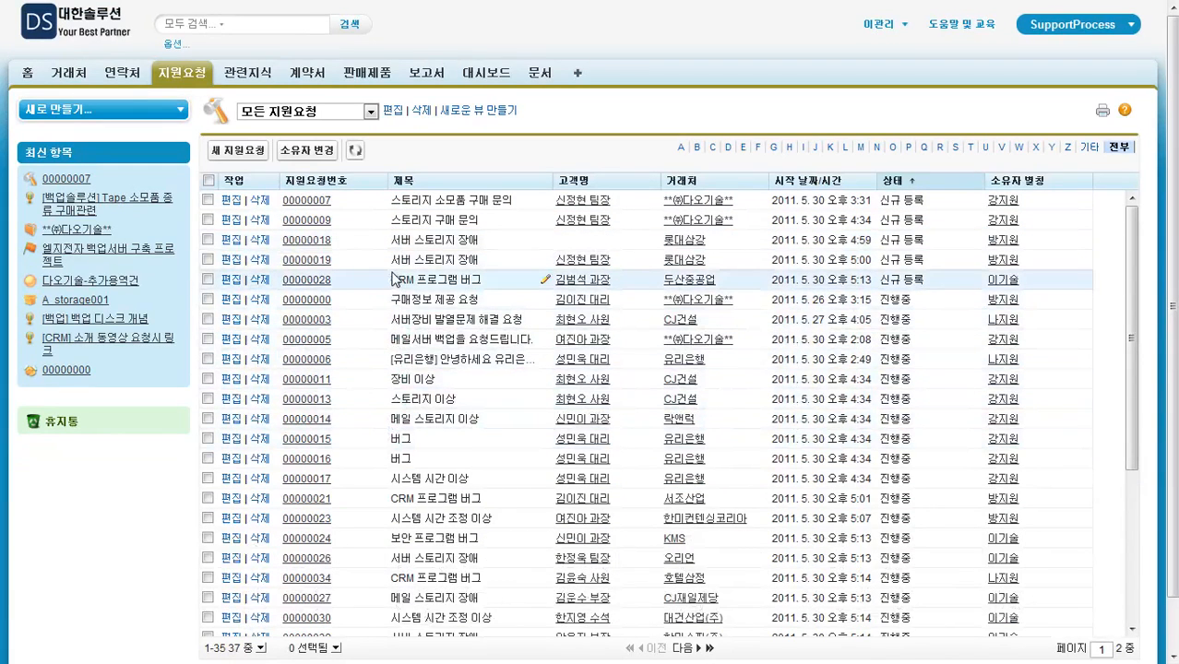
# Open the newly registered request titled 스토리지 소모품 구매 문의 and review its details down to the service schedule section (서비스 일정 관리).
pyautogui.click(313, 204)
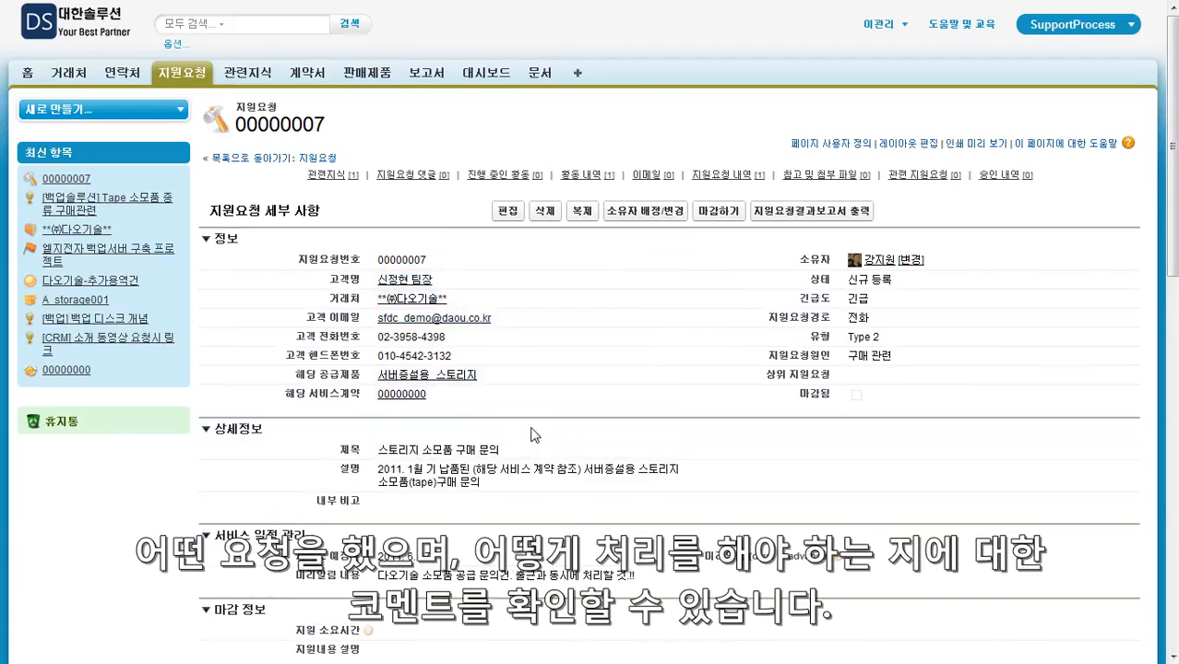
pyautogui.scroll(-2, 499, 430)
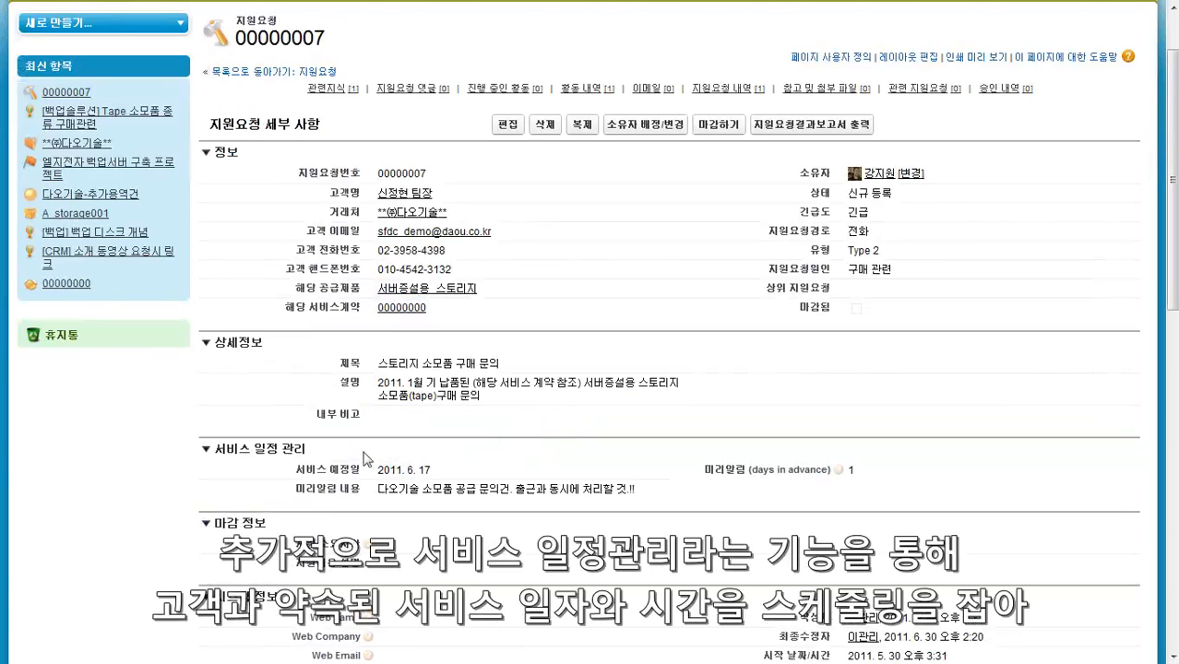
pyautogui.click(336, 451)
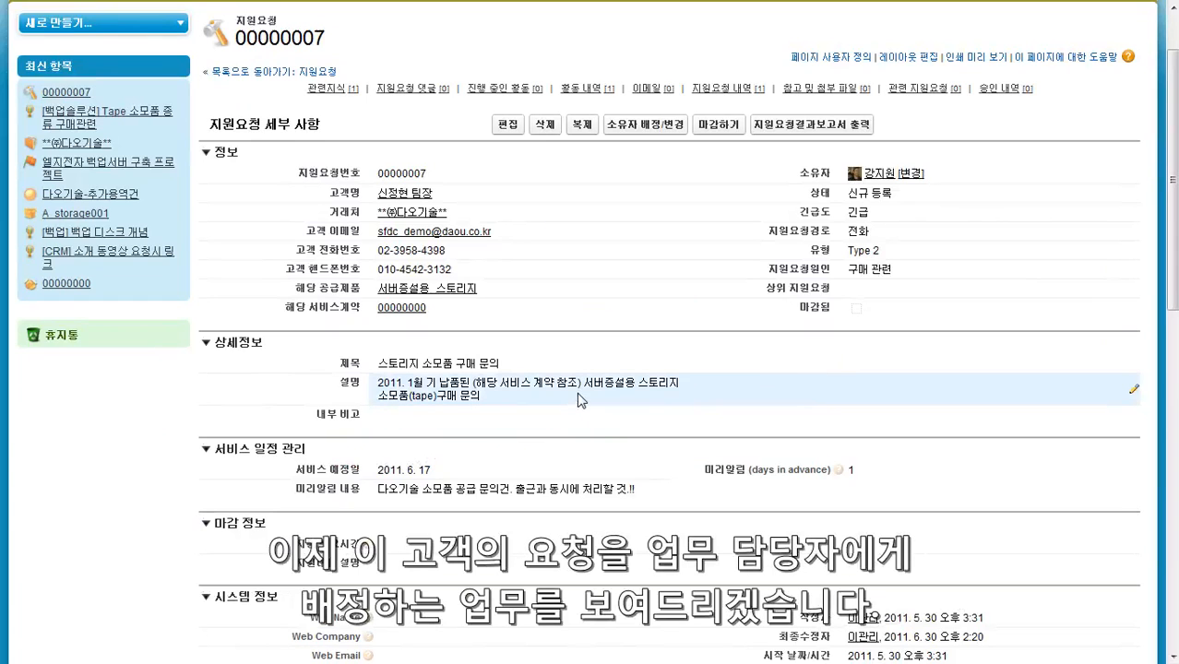
# Reassign the request to a 고객지원팀 member found through the user lookup, with the notification e-mail enabled, and save the new owner.
pyautogui.scroll(2, 579, 398)
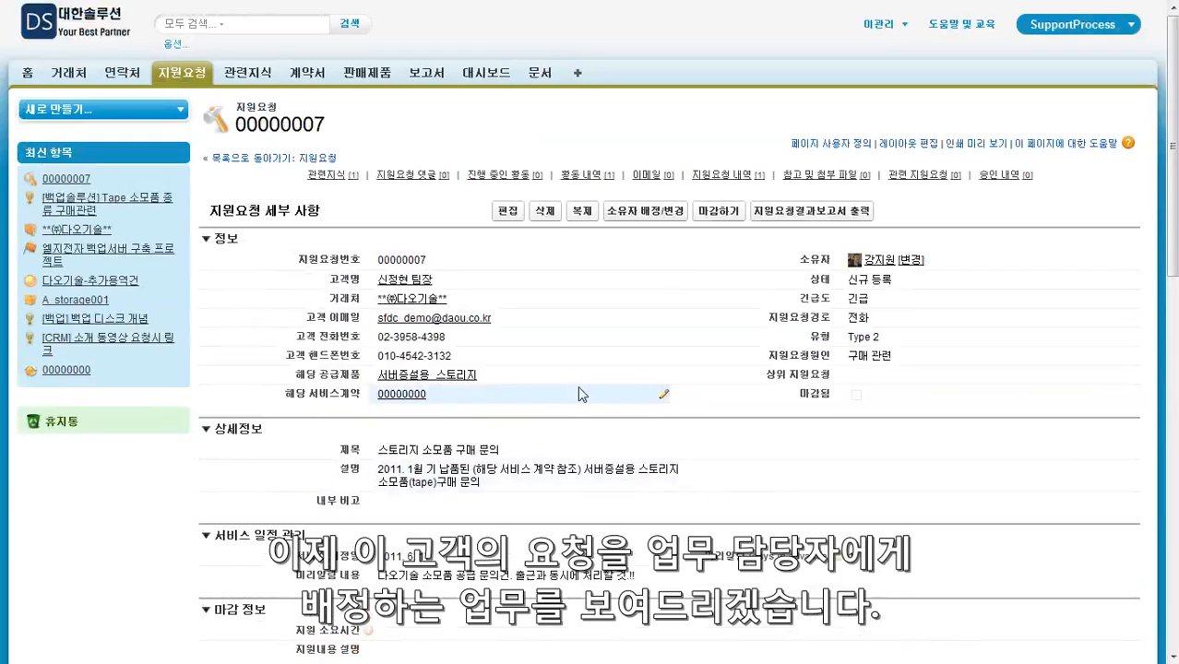
pyautogui.click(642, 212)
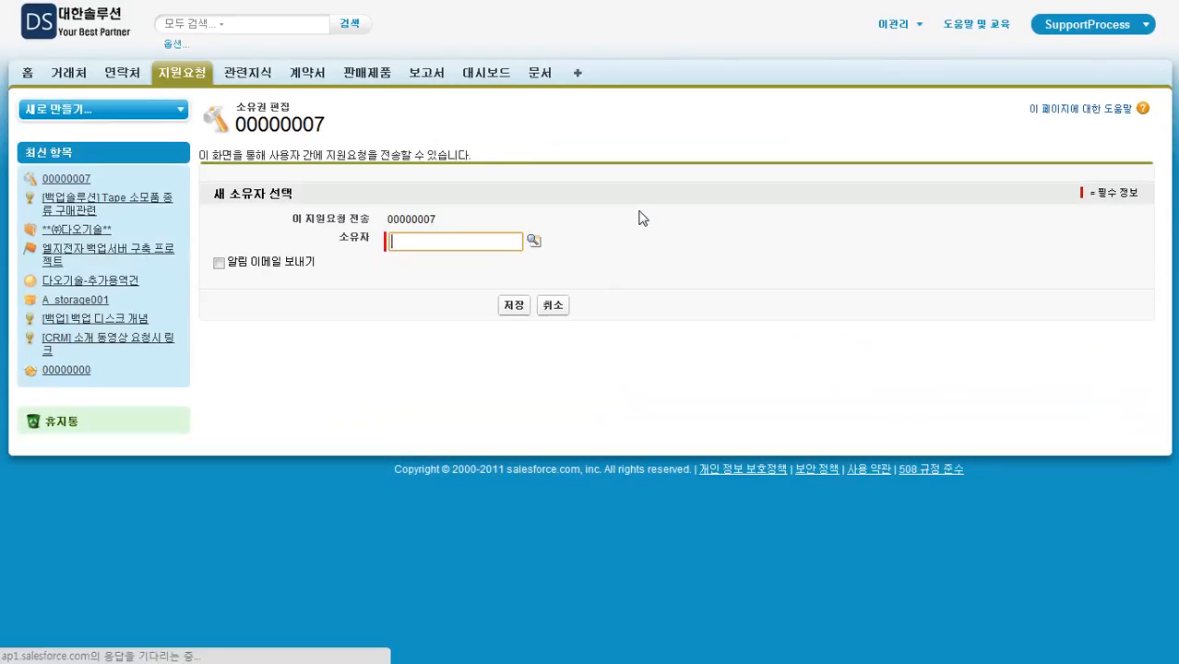
pyautogui.click(535, 241)
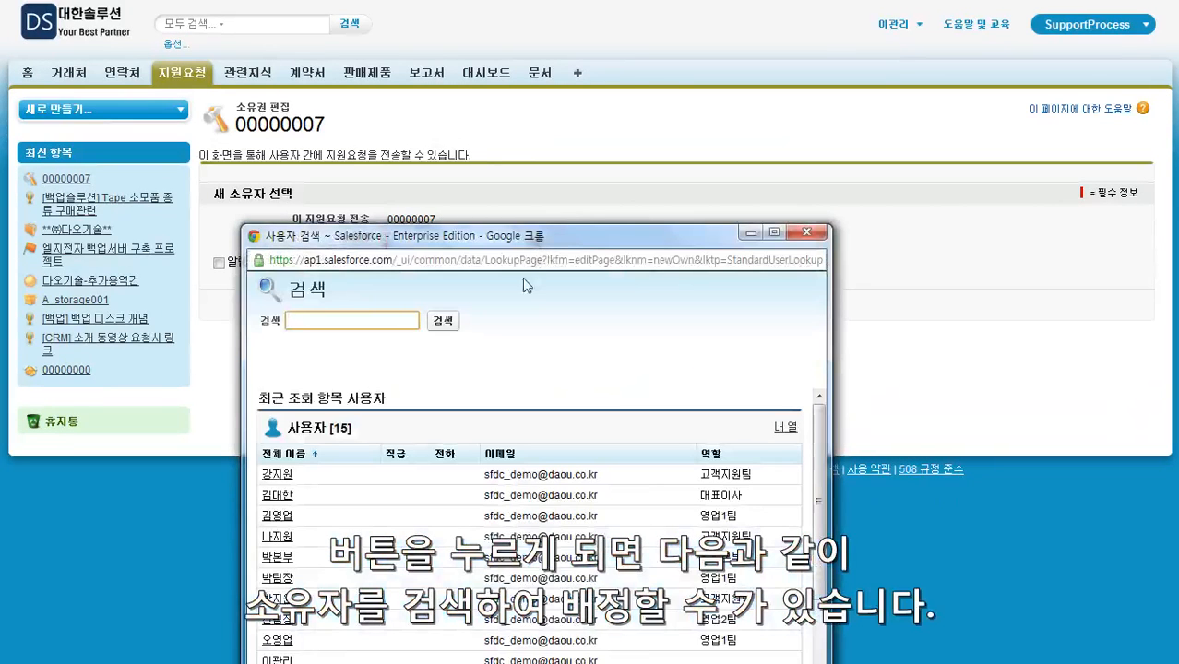
pyautogui.scroll(-2, 505, 425)
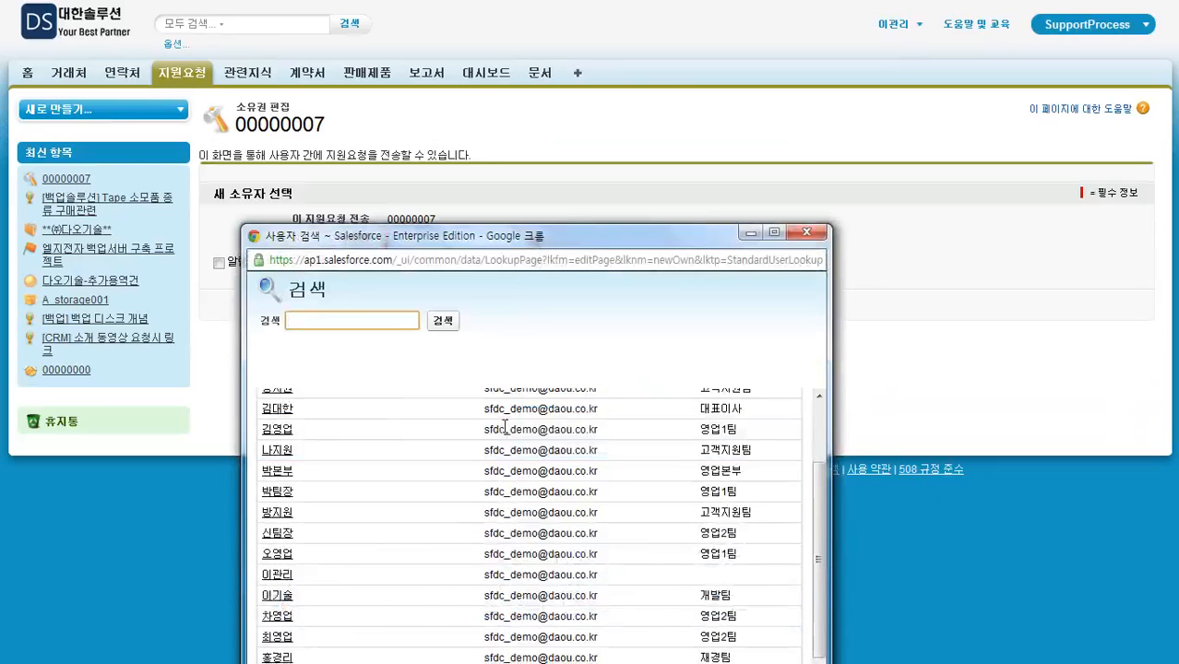
pyautogui.click(283, 452)
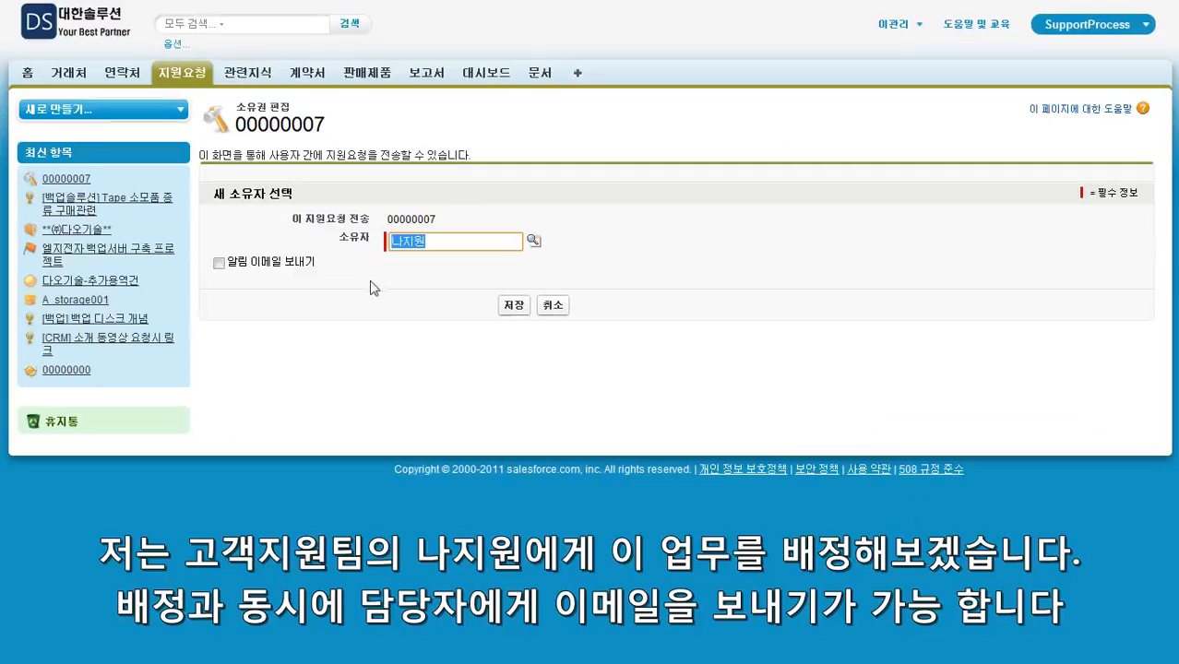
pyautogui.click(219, 265)
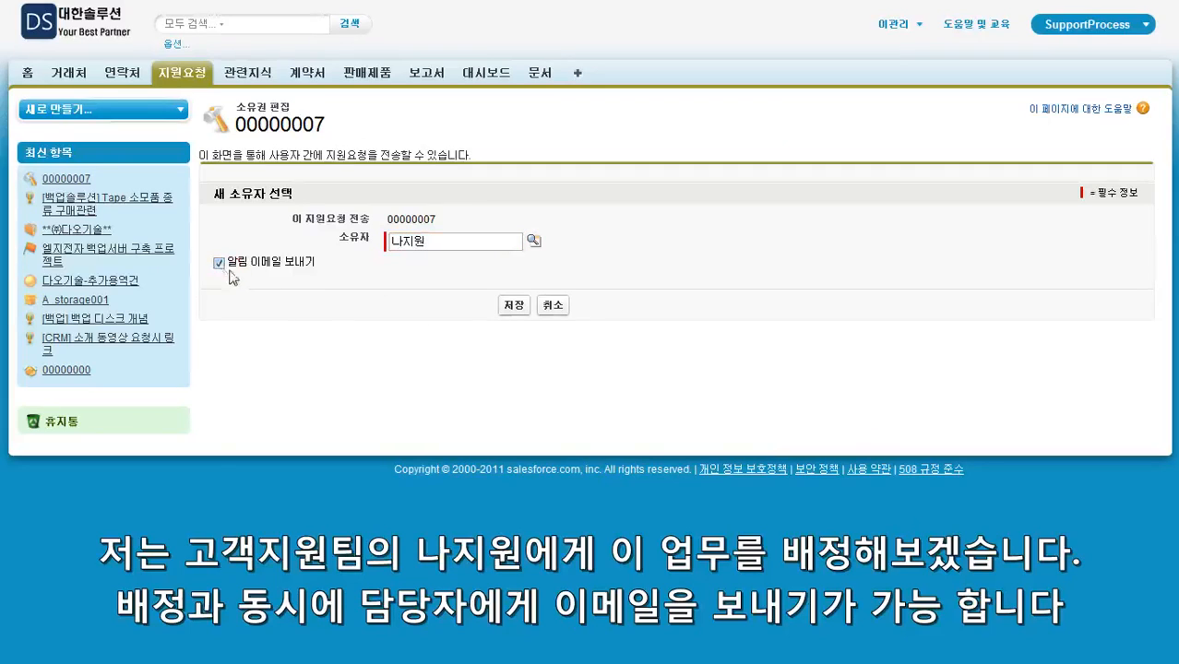
pyautogui.click(514, 307)
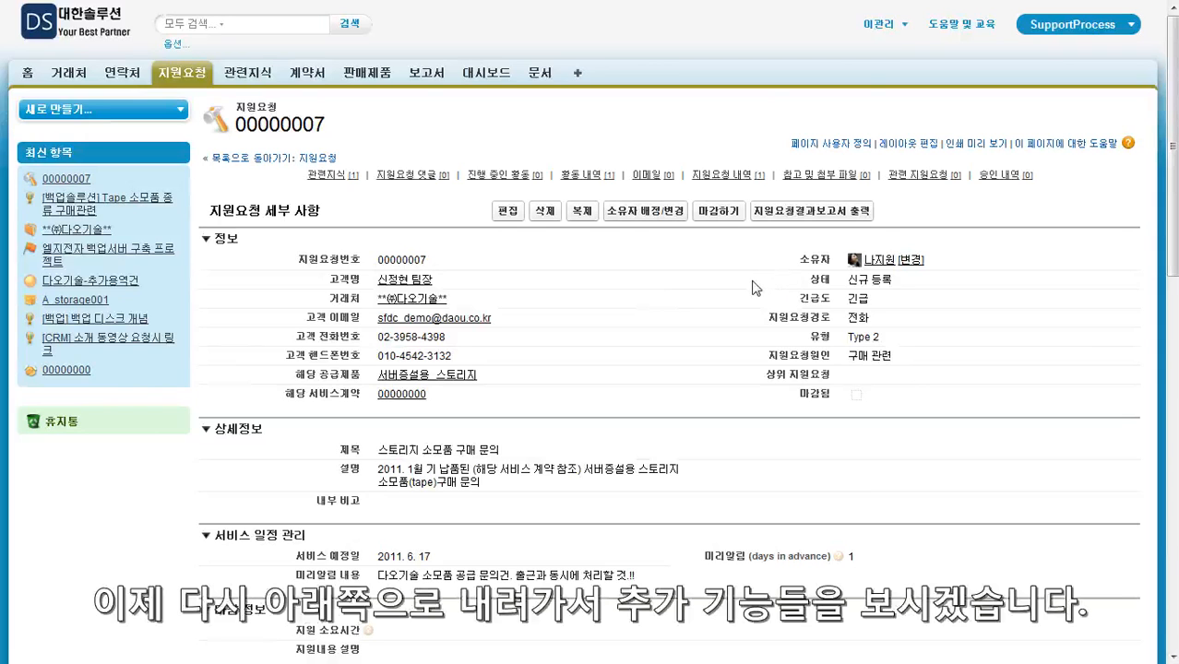
# Start closing the request with status 마감 and enter the support description "소모품의 종류와 가격을 안내했으며, 구매절차를 설명하였습니다.".
pyautogui.scroll(-4, 185, 281)
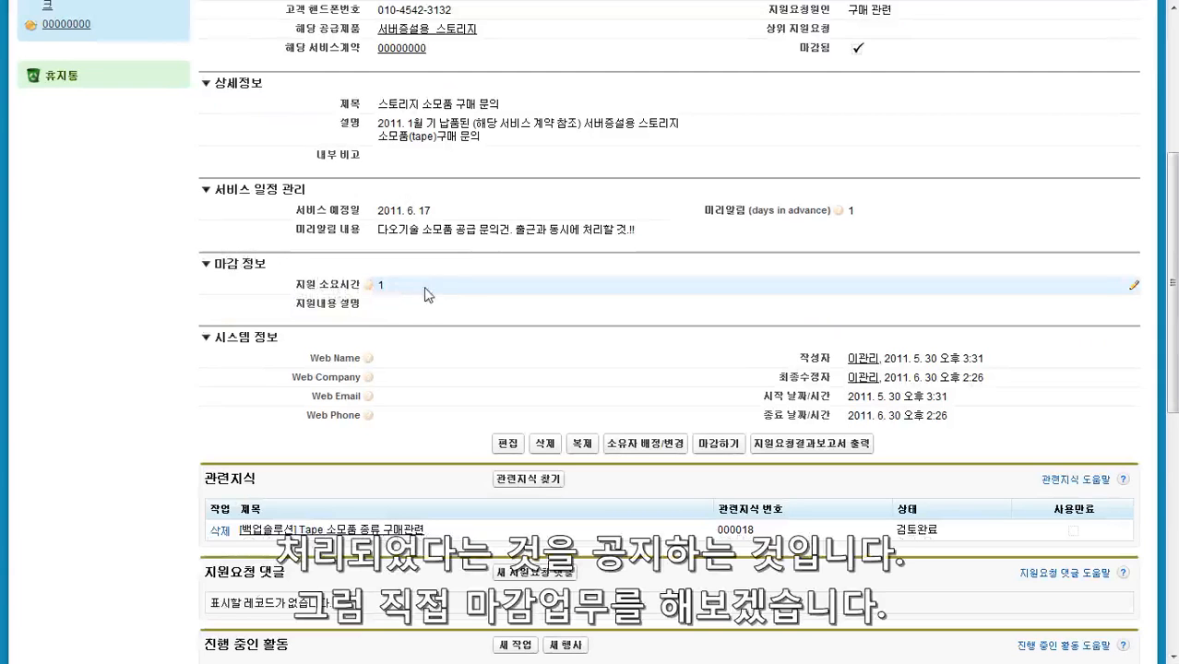
pyautogui.click(709, 443)
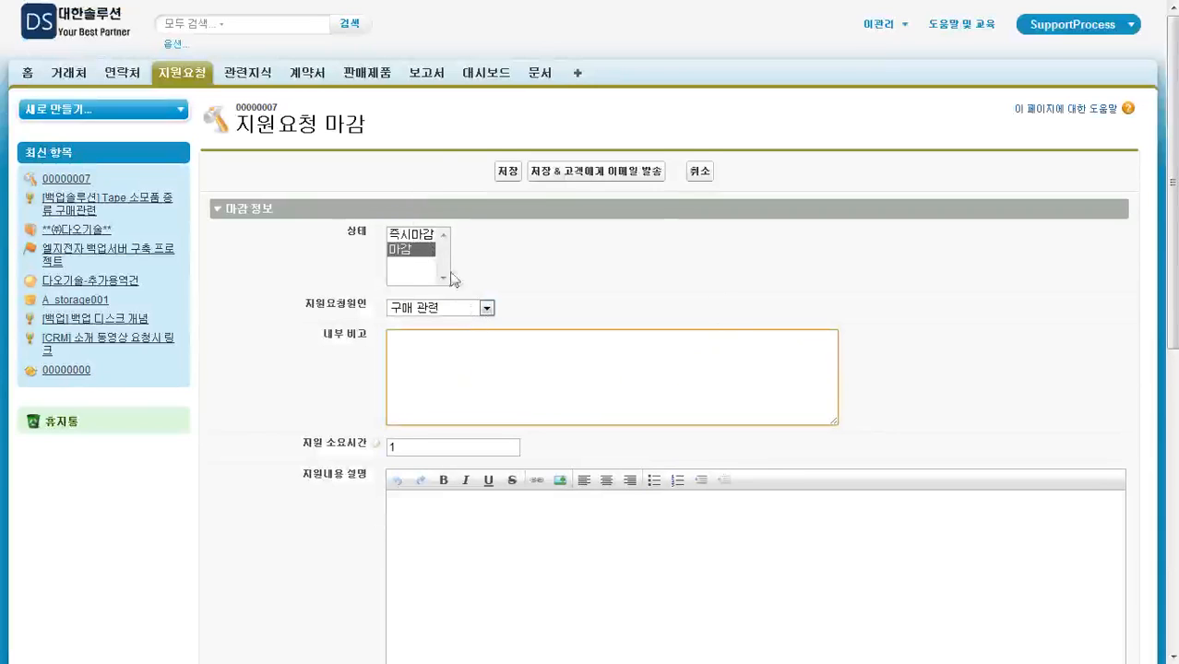
pyautogui.click(415, 253)
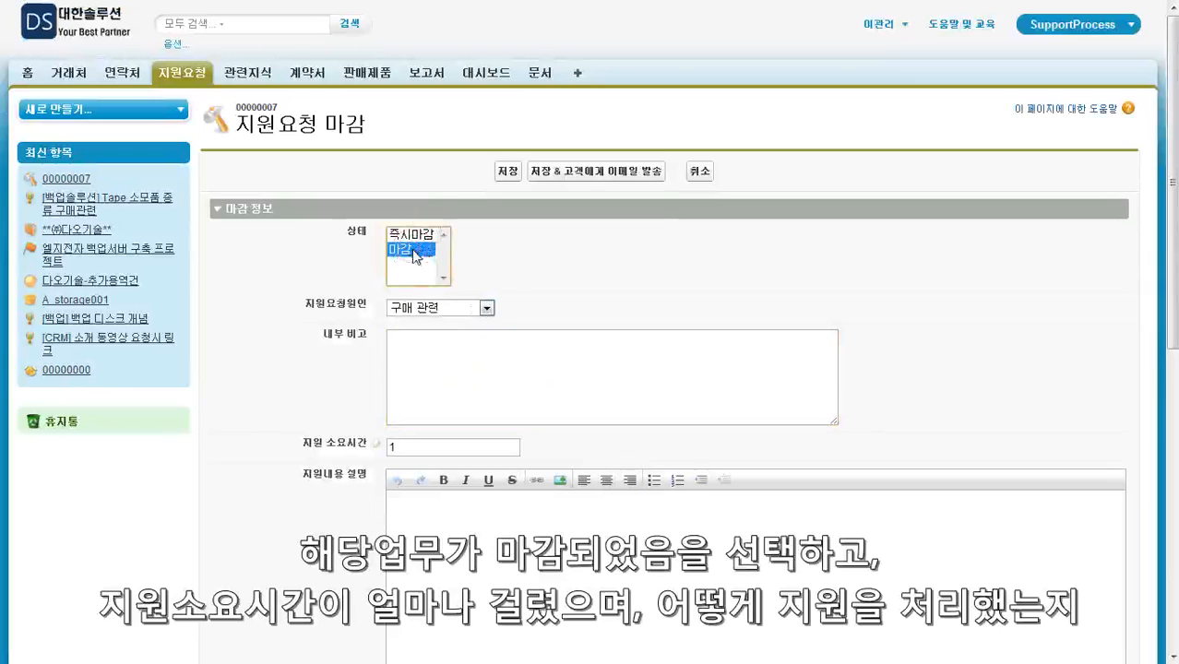
pyautogui.click(430, 447)
pyautogui.scroll(-1, 451, 415)
pyautogui.click(432, 469)
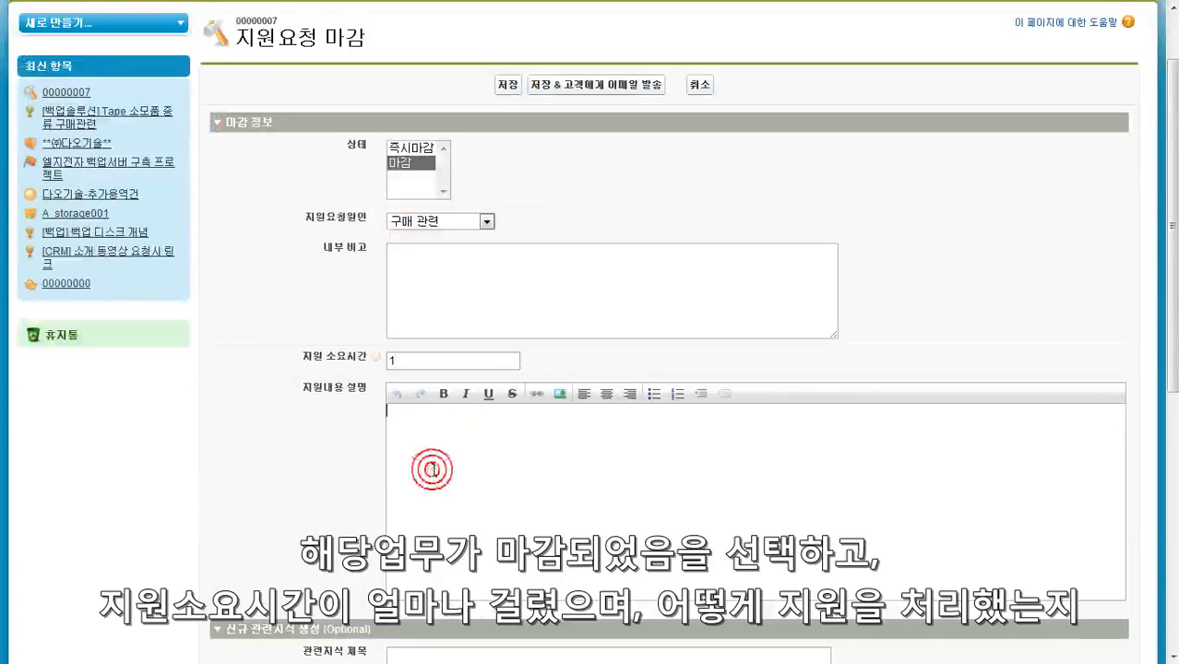
pyautogui.write('소모품의 종류와 가격을 안내했으며, 구매절차를 설명하였습니다.')
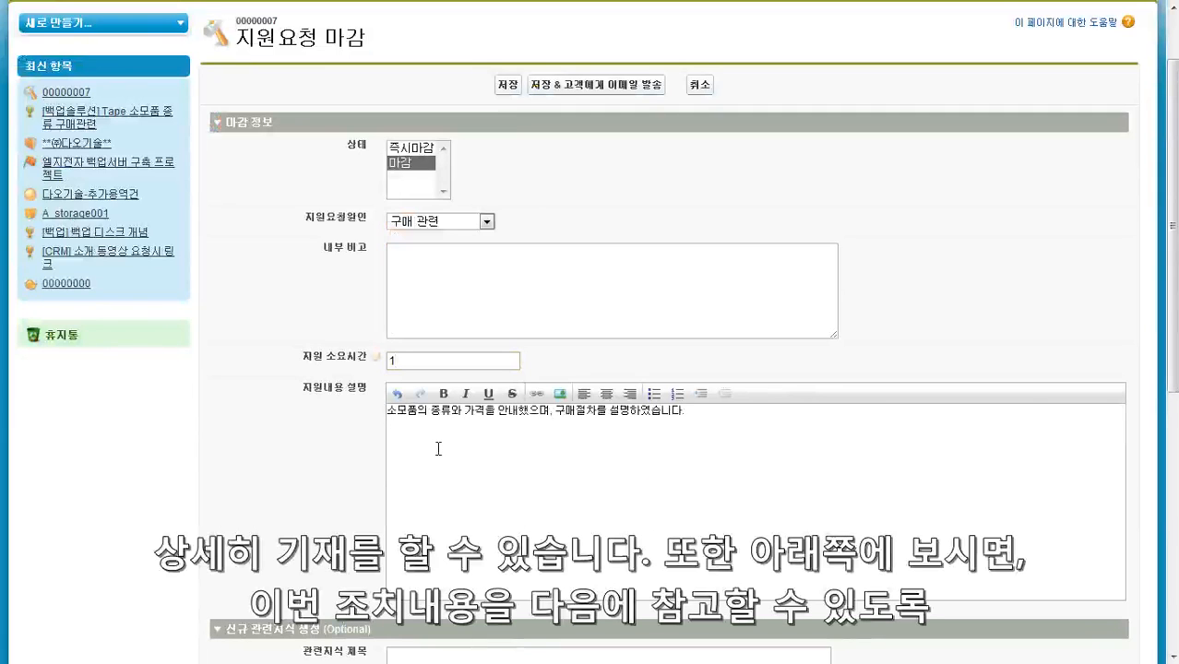
# Leave the optional new knowledge section (신규 관련지식 생성) empty and save the closure with an e-mail to the customer.
pyautogui.scroll(-3, 439, 449)
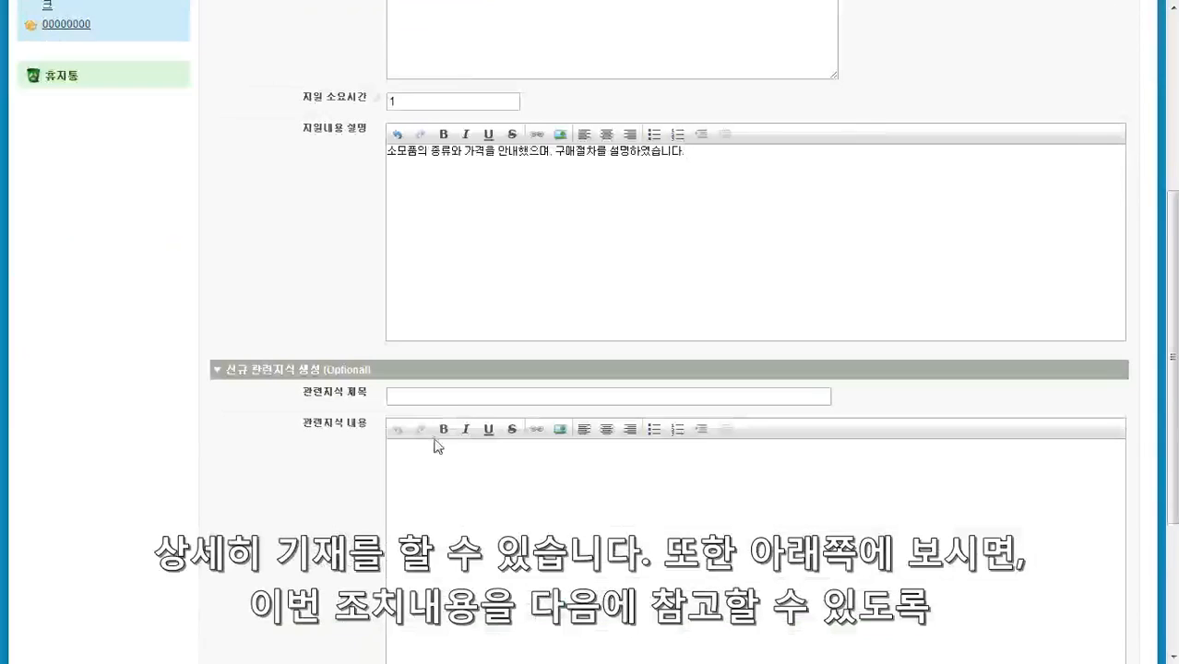
pyautogui.scroll(-1, 439, 446)
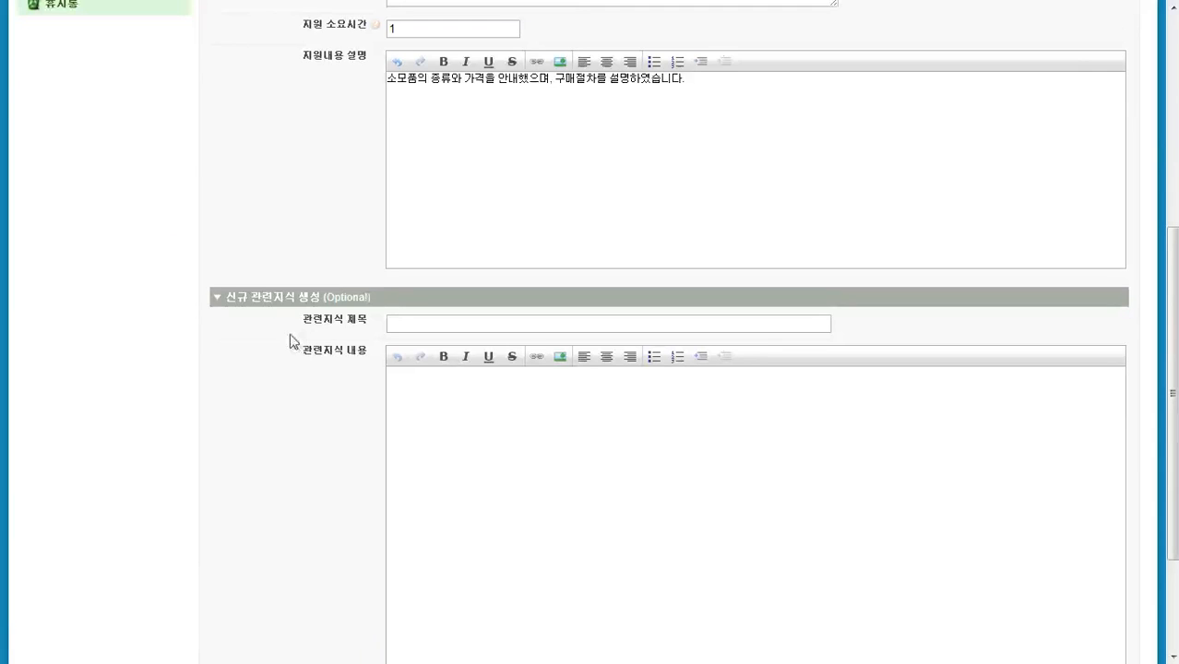
pyautogui.click(290, 334)
pyautogui.scroll(-3, 293, 338)
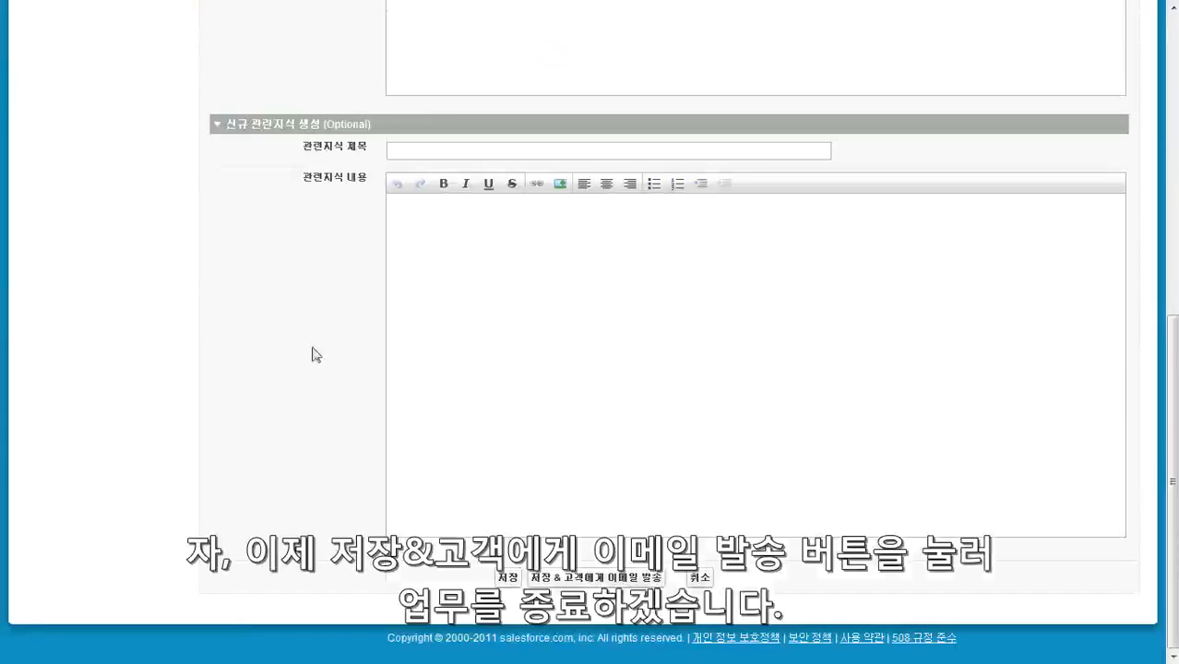
pyautogui.click(602, 583)
pyautogui.click(602, 583)
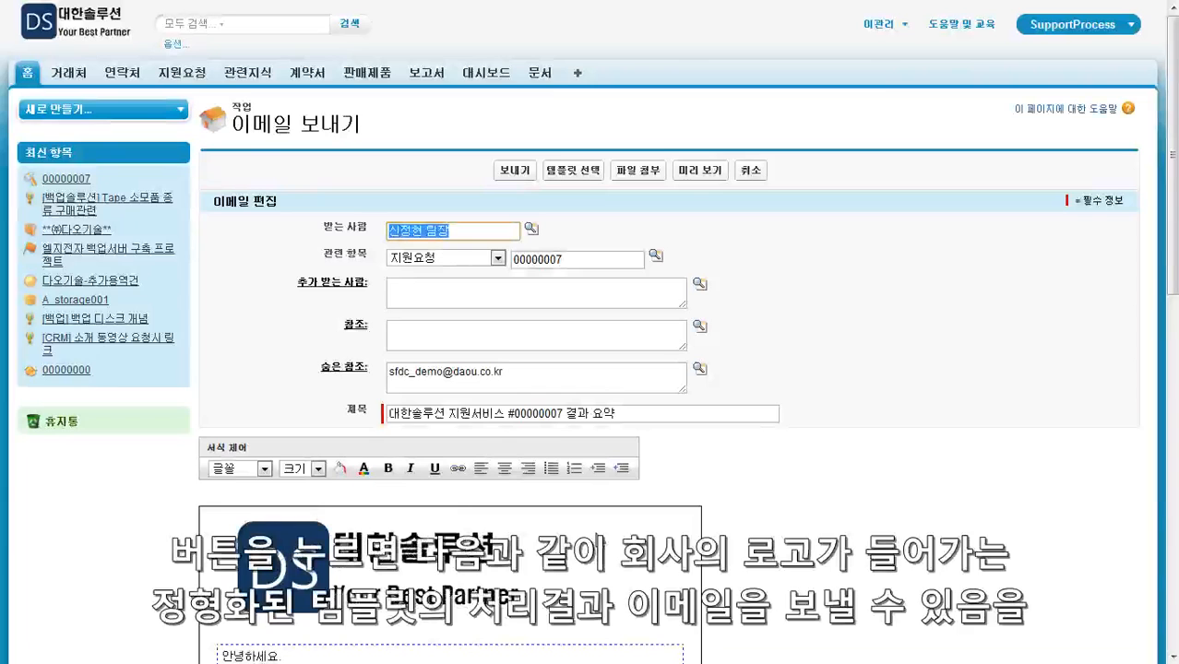
# Review the templated result e-mail with the company logo and support summary, and send it to the customer.
pyautogui.click(769, 535)
pyautogui.scroll(-3, 773, 535)
pyautogui.scroll(-3, 772, 535)
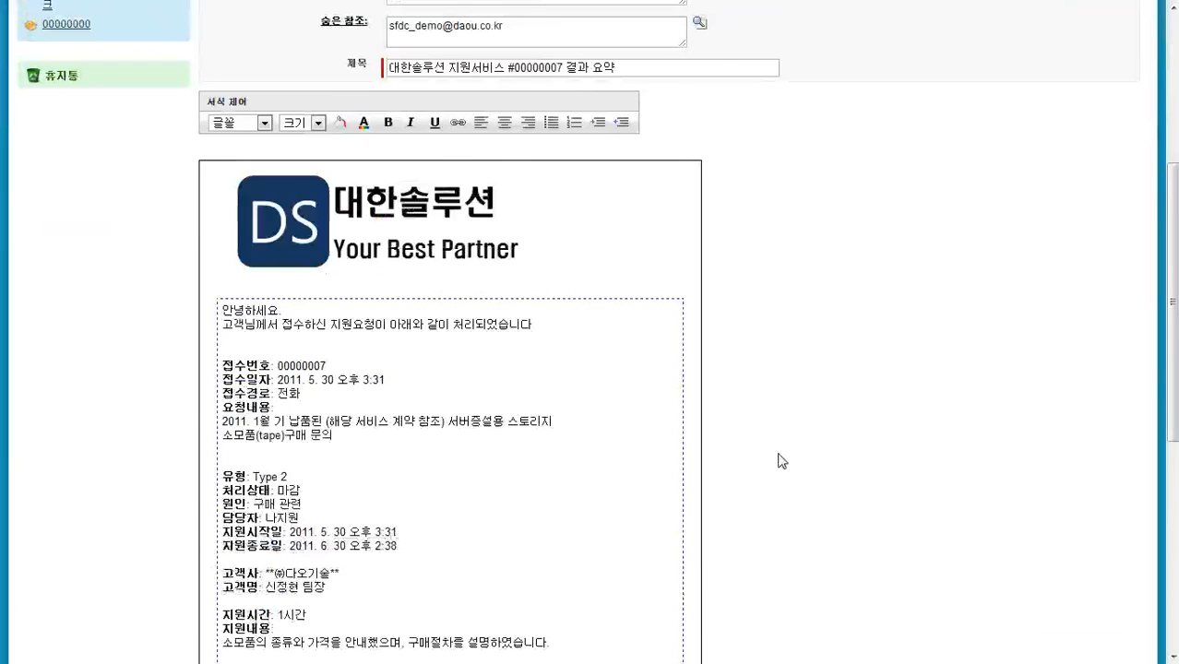
pyautogui.scroll(4, 775, 466)
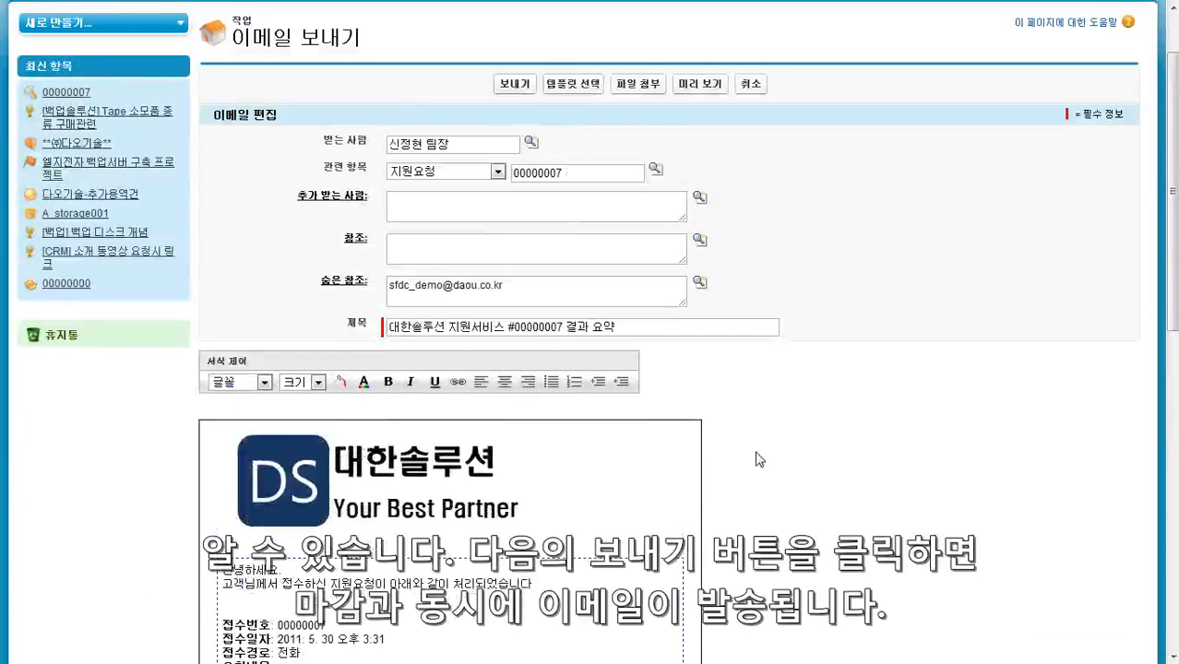
pyautogui.click(516, 85)
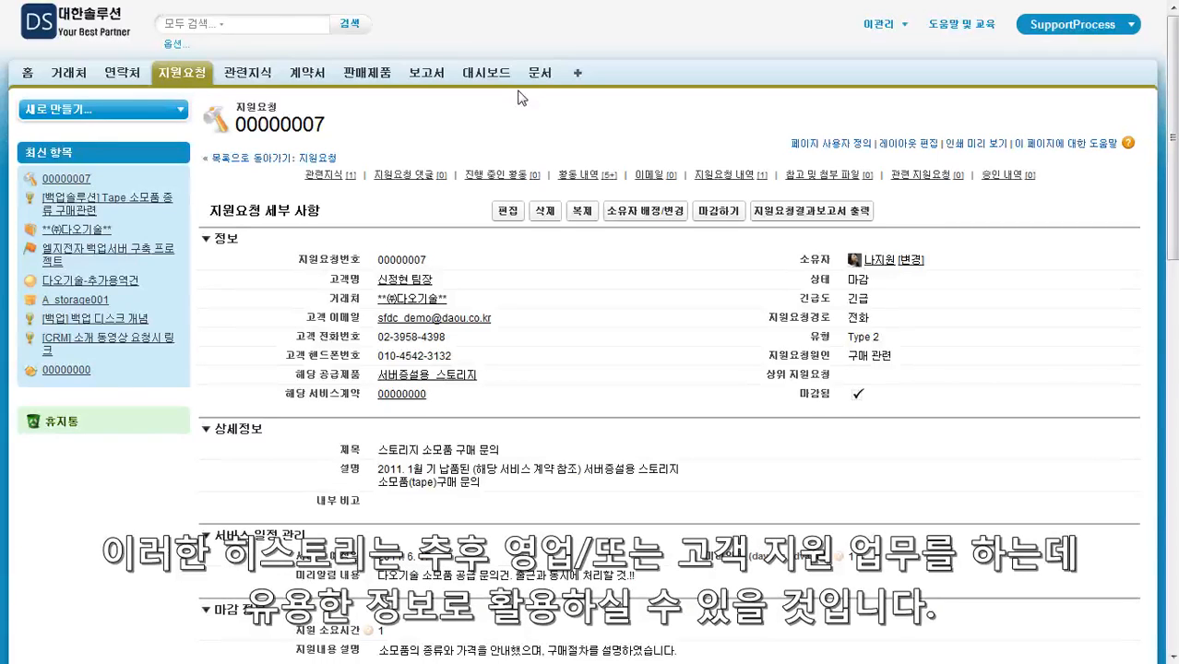
# Open the related knowledge article "[백업솔루션] Tape 소모품 종류 구매관련" and review its content and the support requests it was applied to.
pyautogui.click(260, 79)
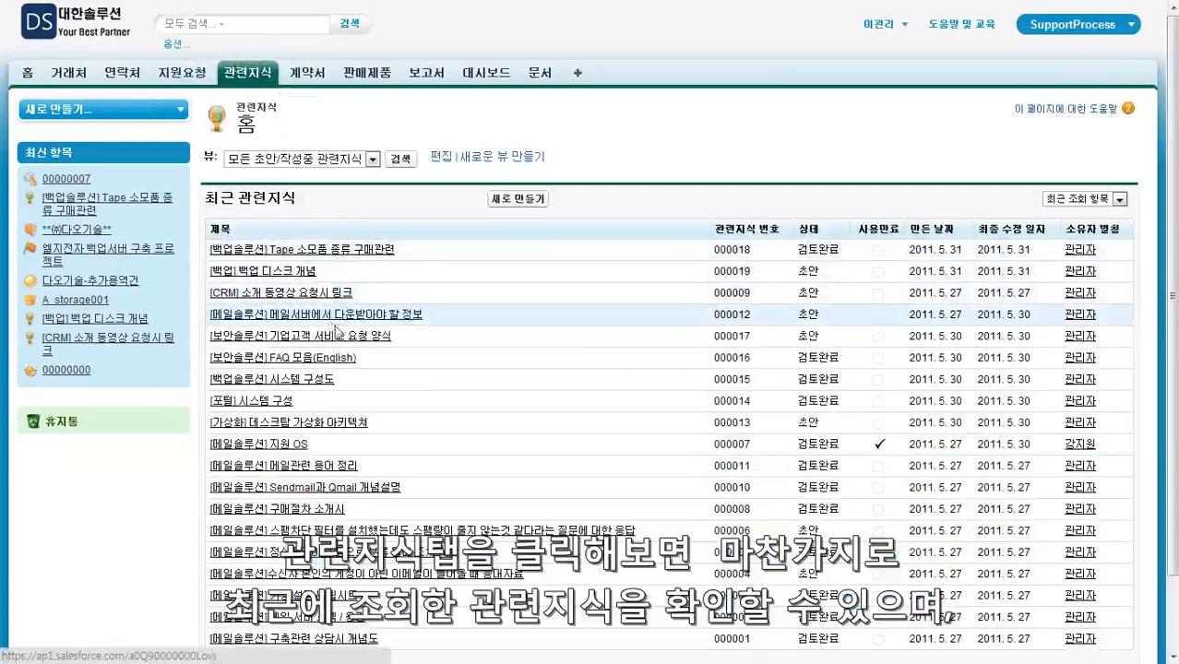
pyautogui.click(329, 250)
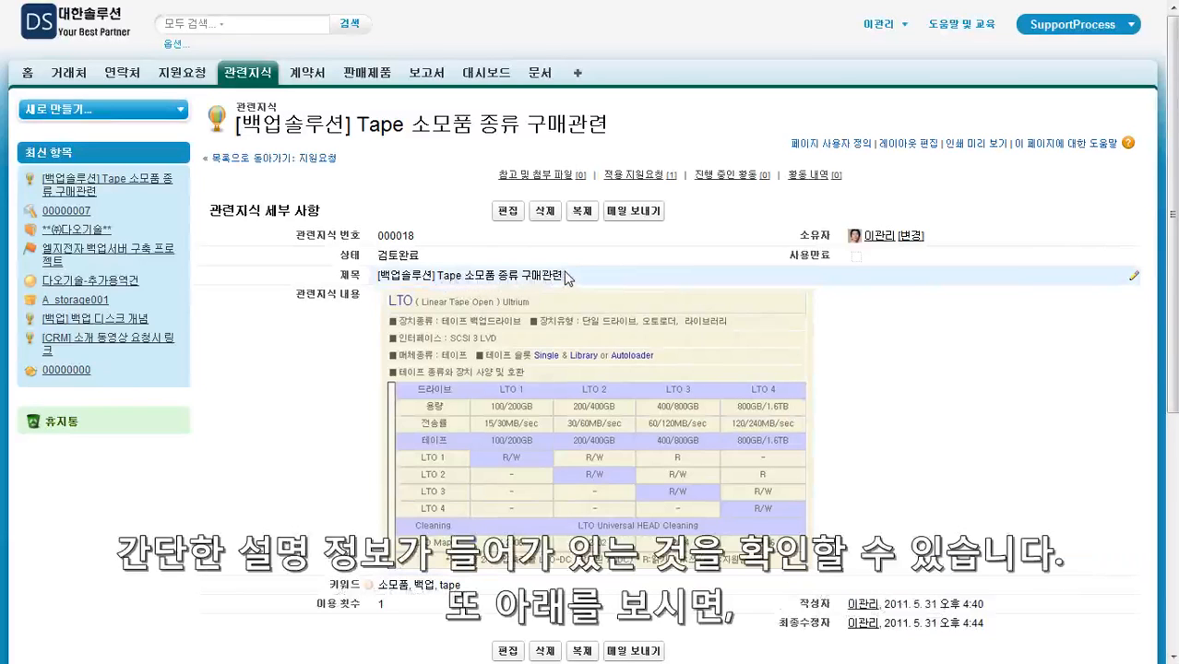
pyautogui.scroll(-5, 563, 277)
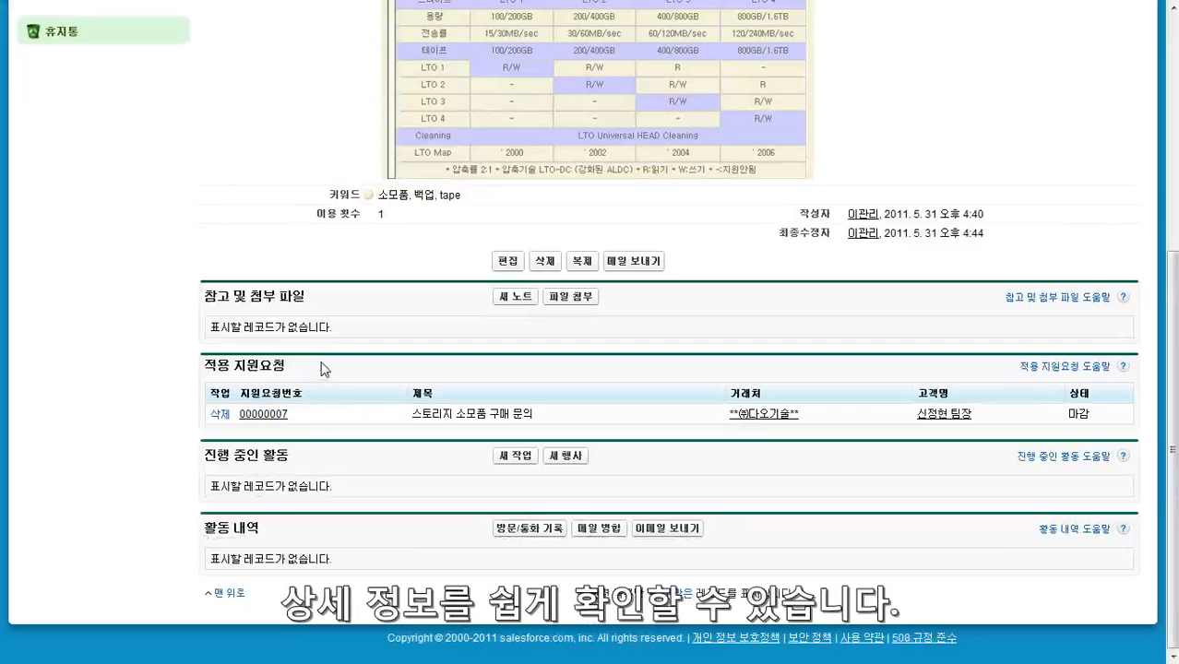
pyautogui.scroll(5, 323, 355)
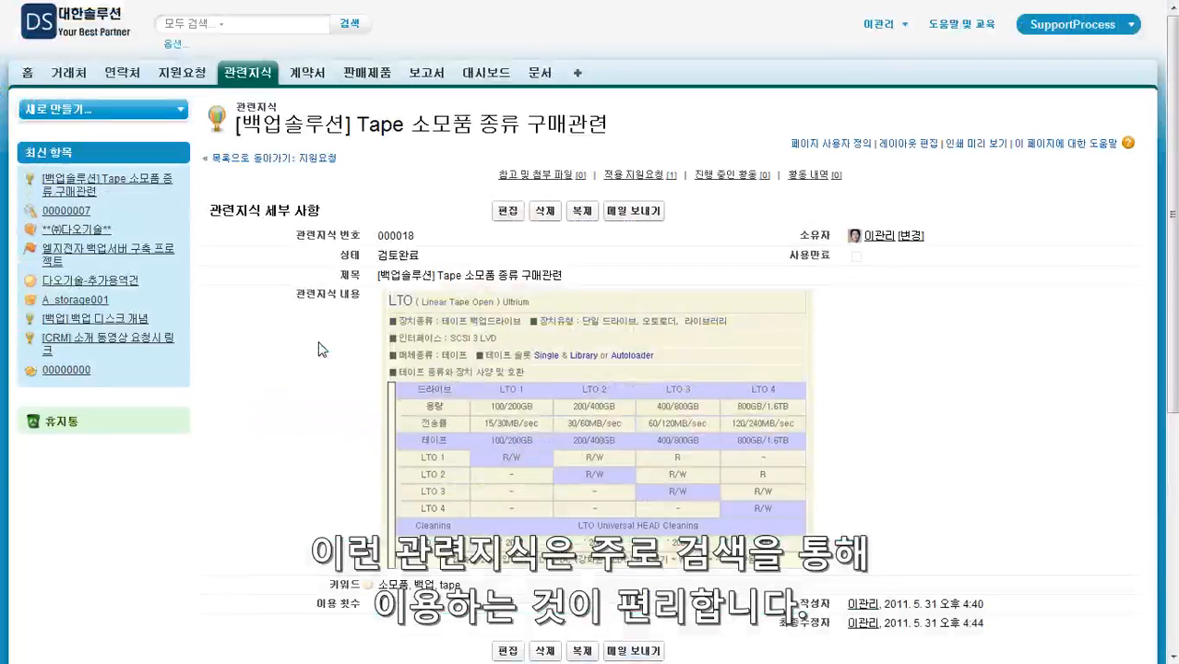
# Search all records for the keyword "소모품".
pyautogui.click(216, 26)
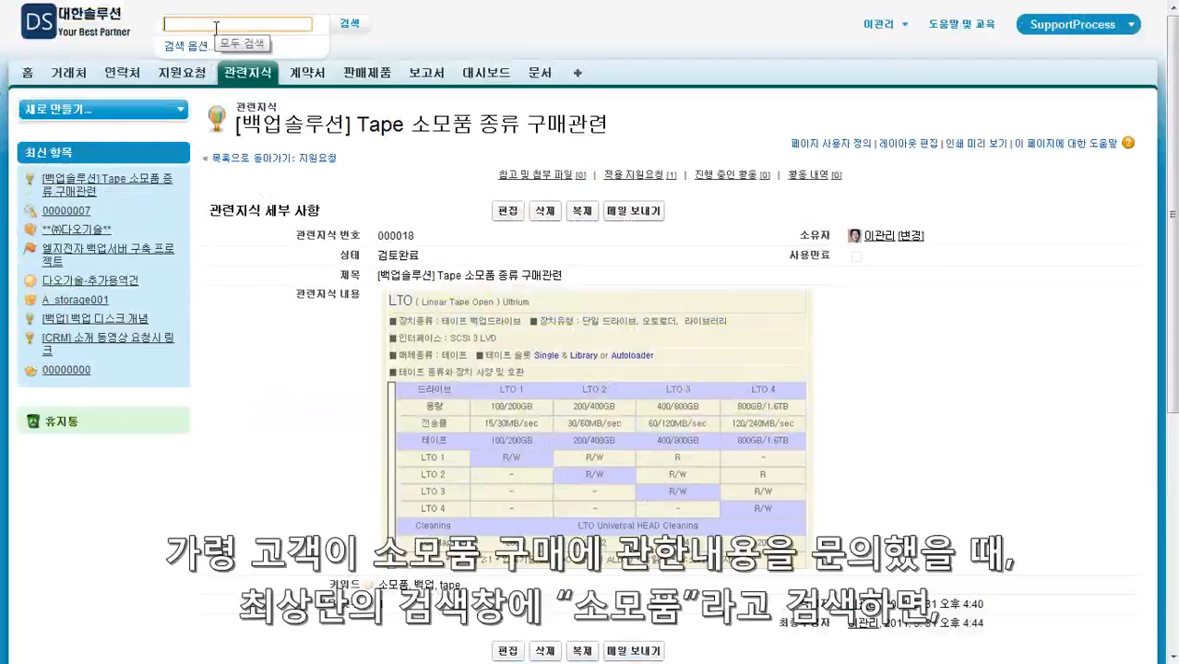
pyautogui.write('소모품')
pyautogui.press('Return')
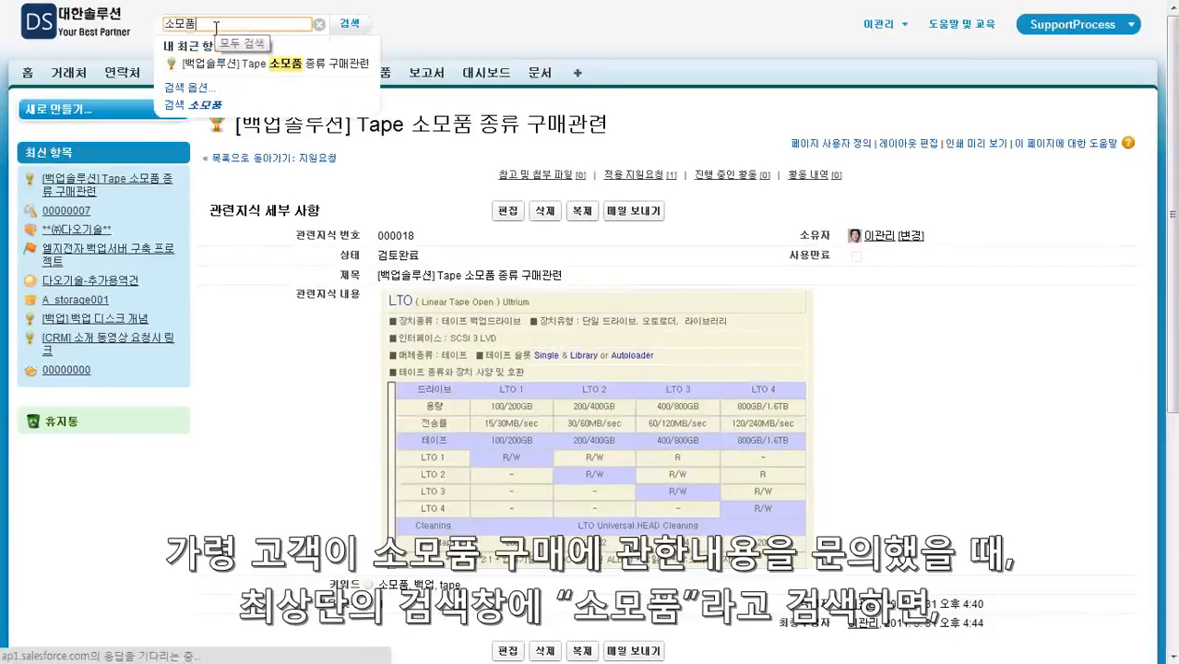